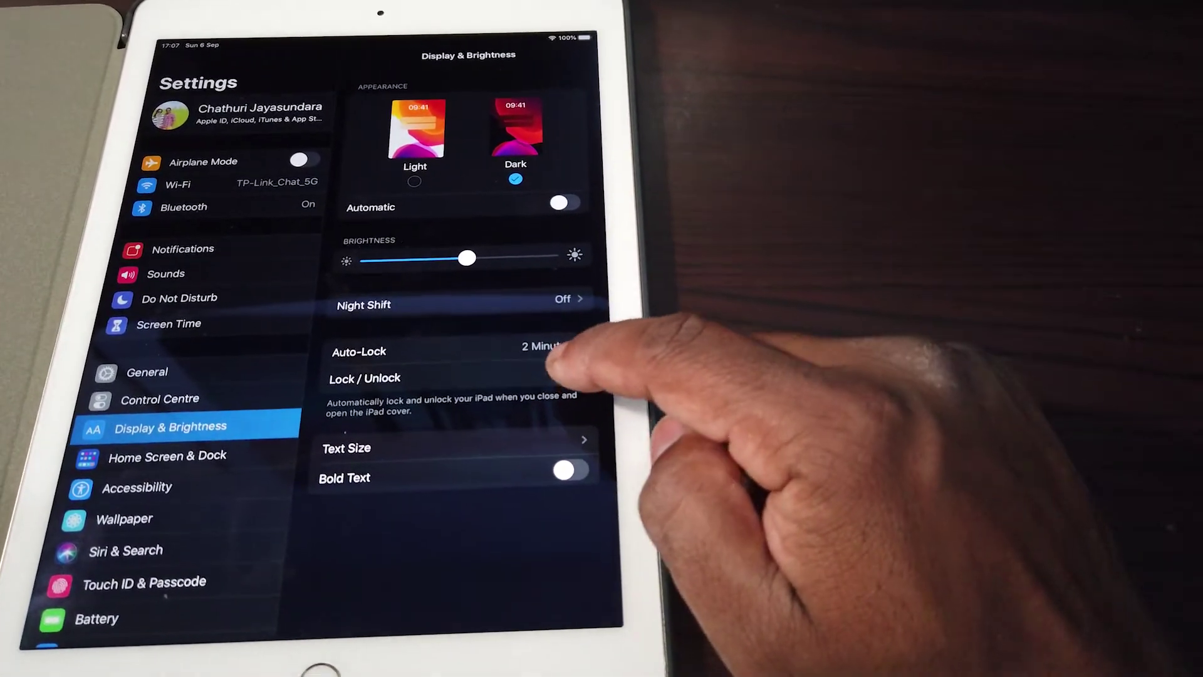
- Turn on the Lock / Unlock toggle in Display & Brightness, leaving Dark appearance selected
{"action": "left_click", "coordinate": [569, 376]}
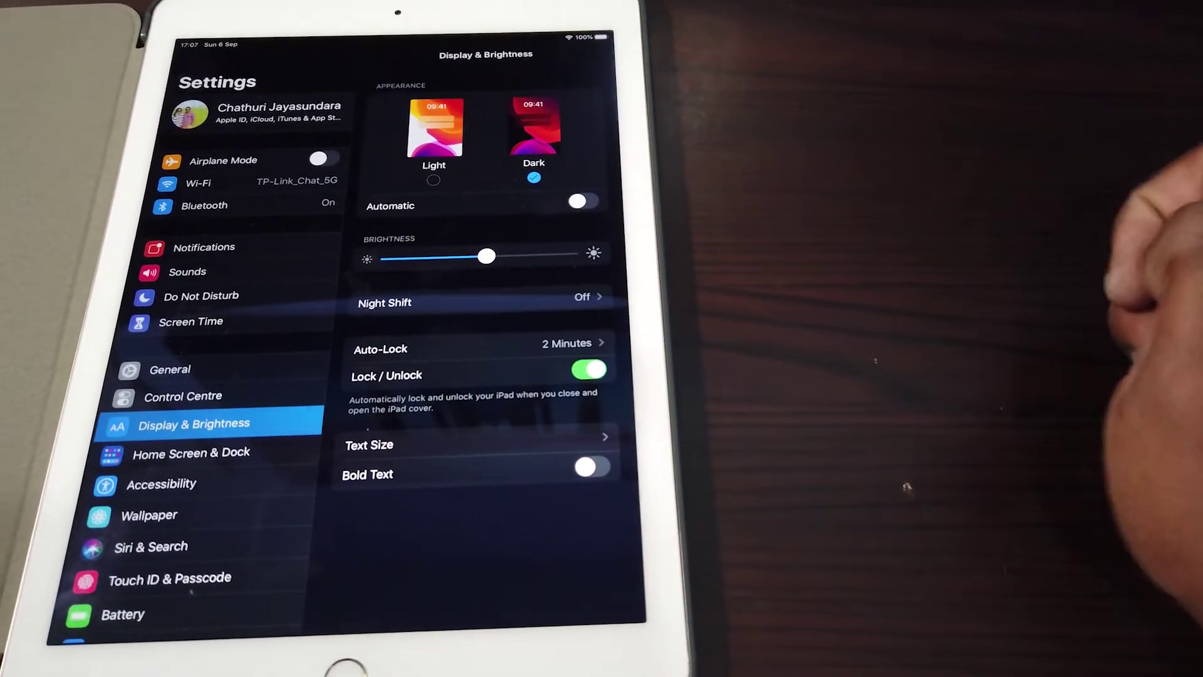